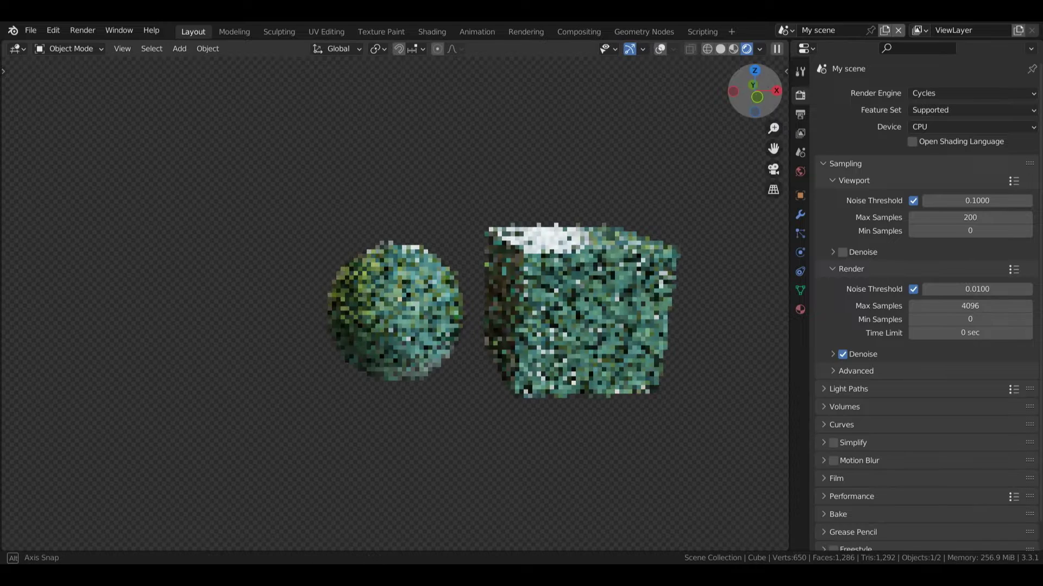
{"action": "left_click_drag", "start_coordinate": [745, 100], "coordinate": [748, 100]}
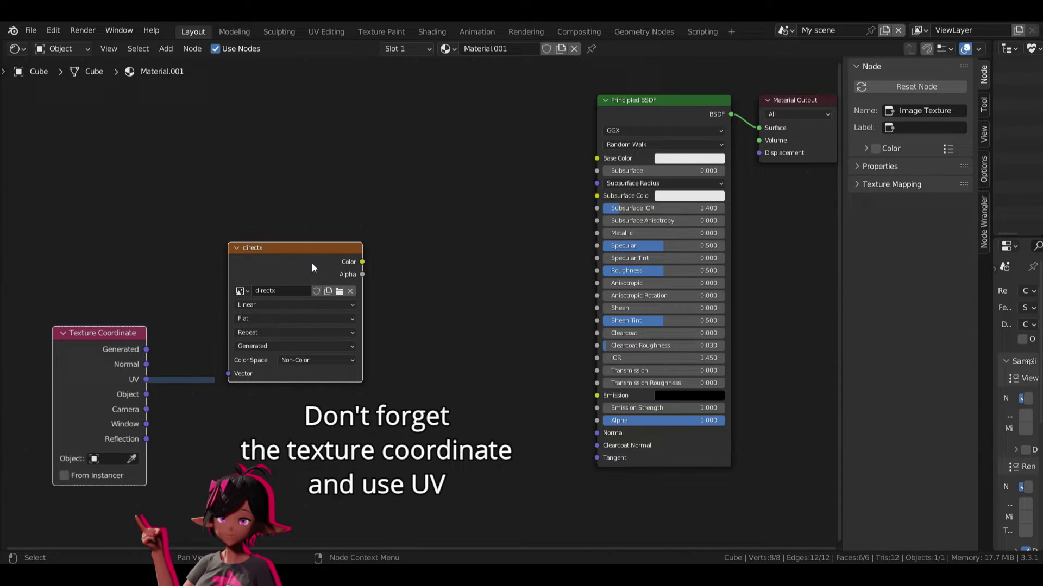
Step: Add a Separate Color node beside the directx image texture and connect the texture's Color output to its Color input
{"action": "left_click_drag", "start_coordinate": [312, 267], "coordinate": [300, 274]}
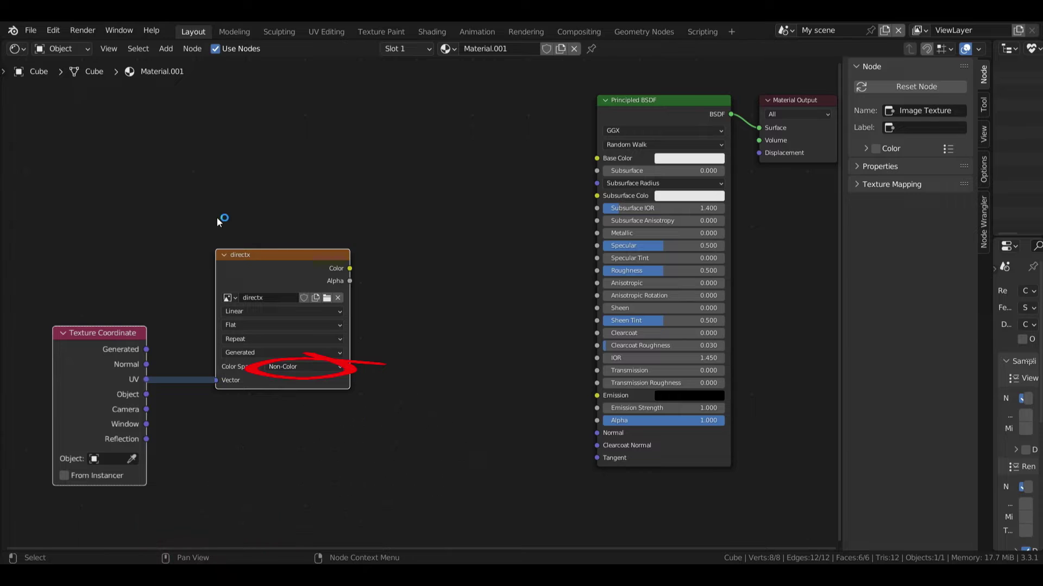
{"action": "key", "text": "shift+a"}
{"action": "mouse_move", "coordinate": [430, 302]}
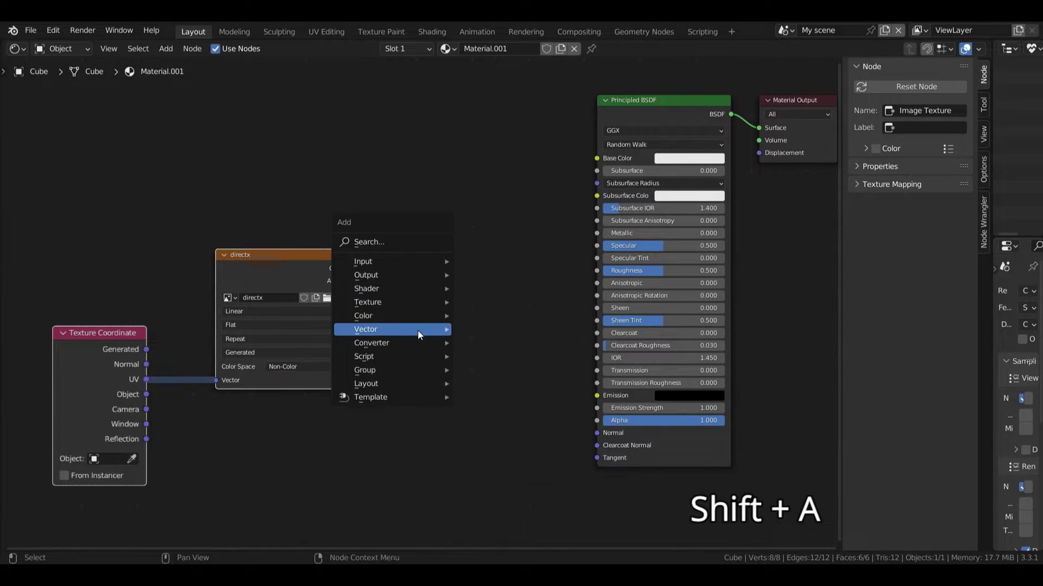
{"action": "mouse_move", "coordinate": [420, 343]}
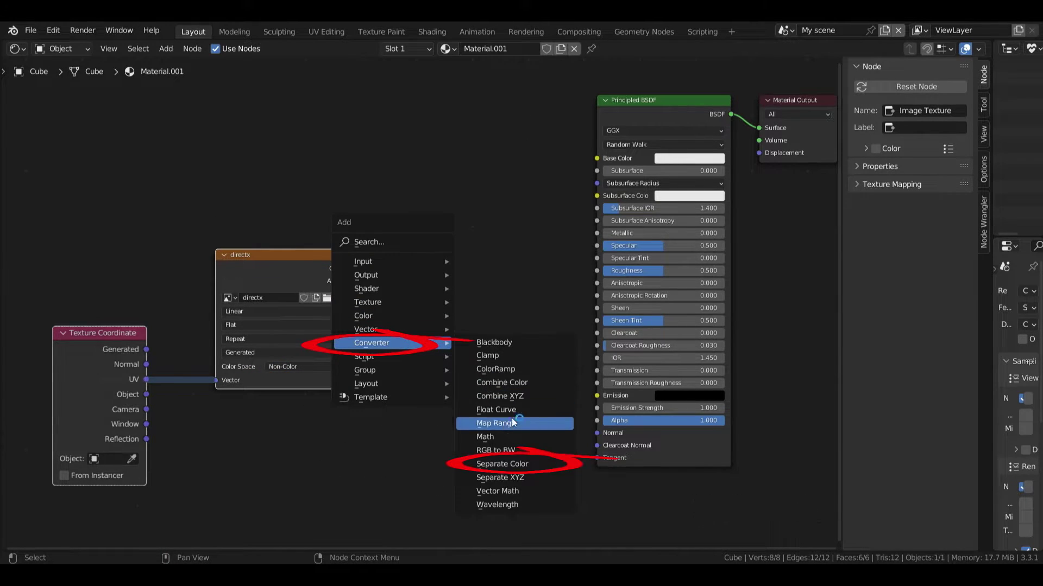
{"action": "left_click", "coordinate": [502, 463]}
{"action": "left_click", "coordinate": [432, 325]}
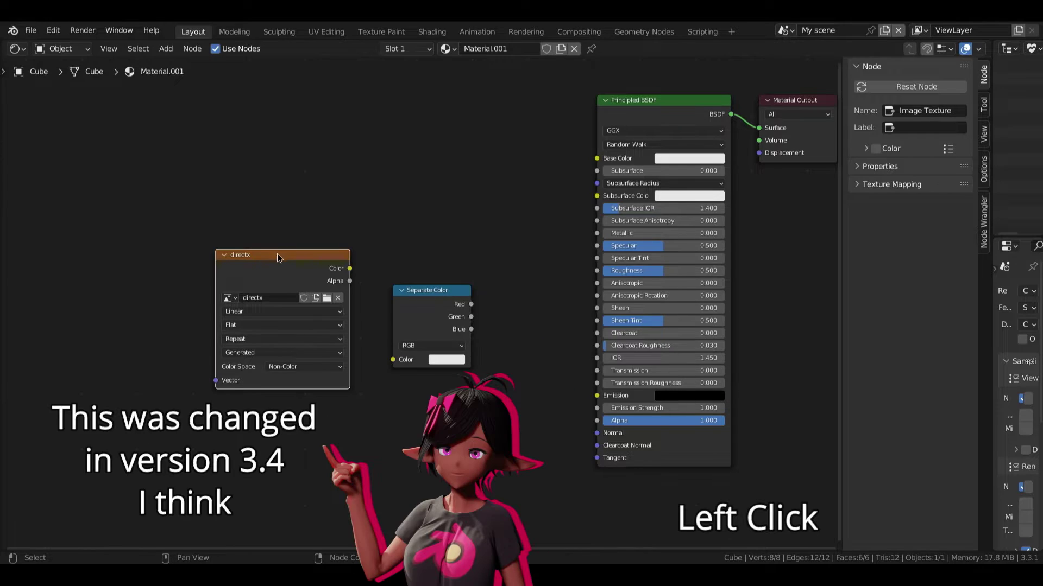
{"action": "left_click_drag", "start_coordinate": [333, 263], "coordinate": [290, 268]}
{"action": "left_click_drag", "start_coordinate": [411, 295], "coordinate": [338, 335]}
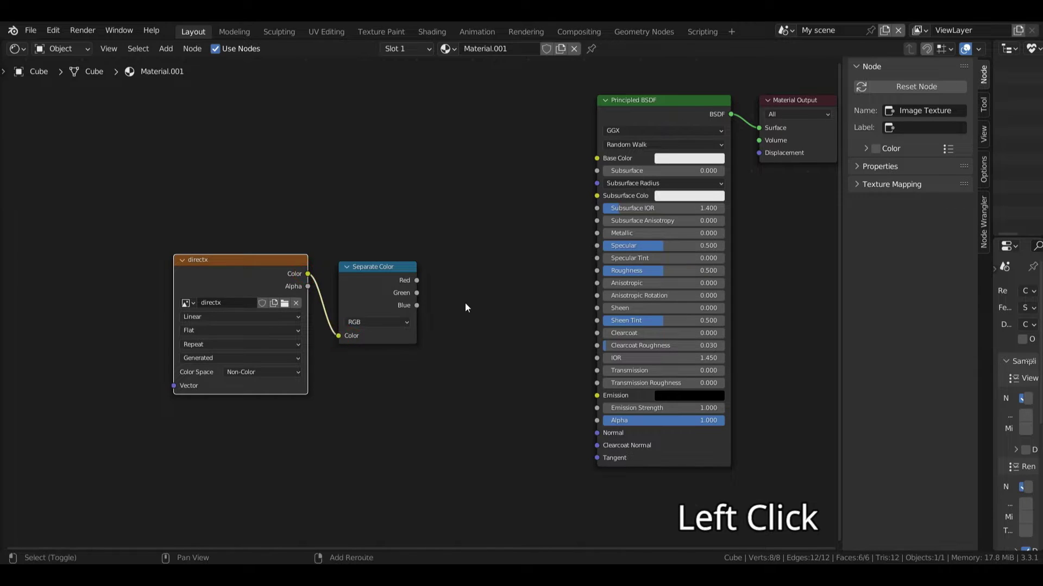
Step: Add a Combine Color node and connect Separate Color's Red and Blue outputs to its matching inputs
{"action": "key", "text": "shift+a"}
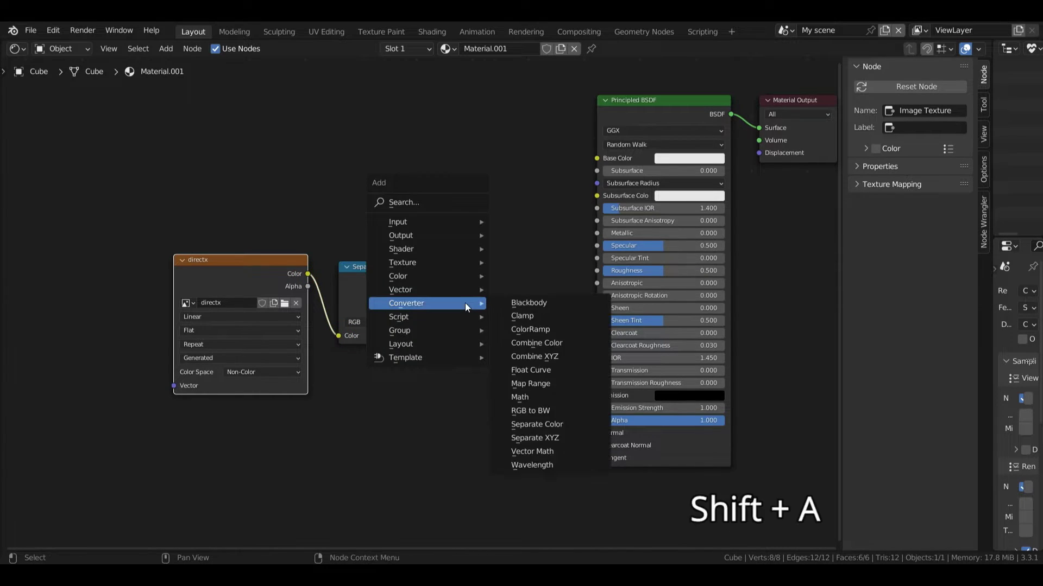
{"action": "left_click", "coordinate": [458, 202]}
{"action": "type", "text": "com"}
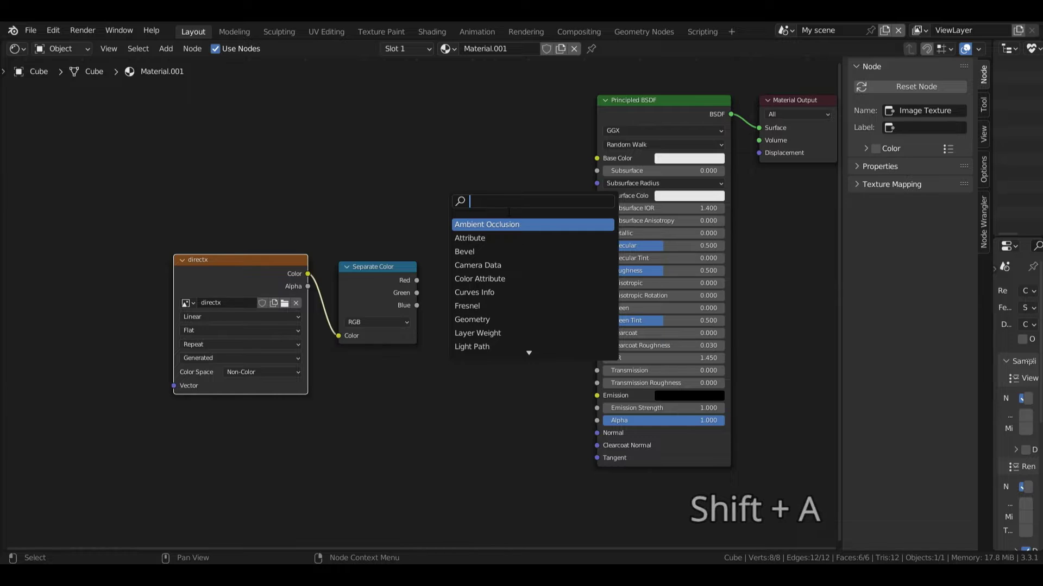
{"action": "left_click", "coordinate": [502, 235]}
{"action": "left_click", "coordinate": [533, 296]}
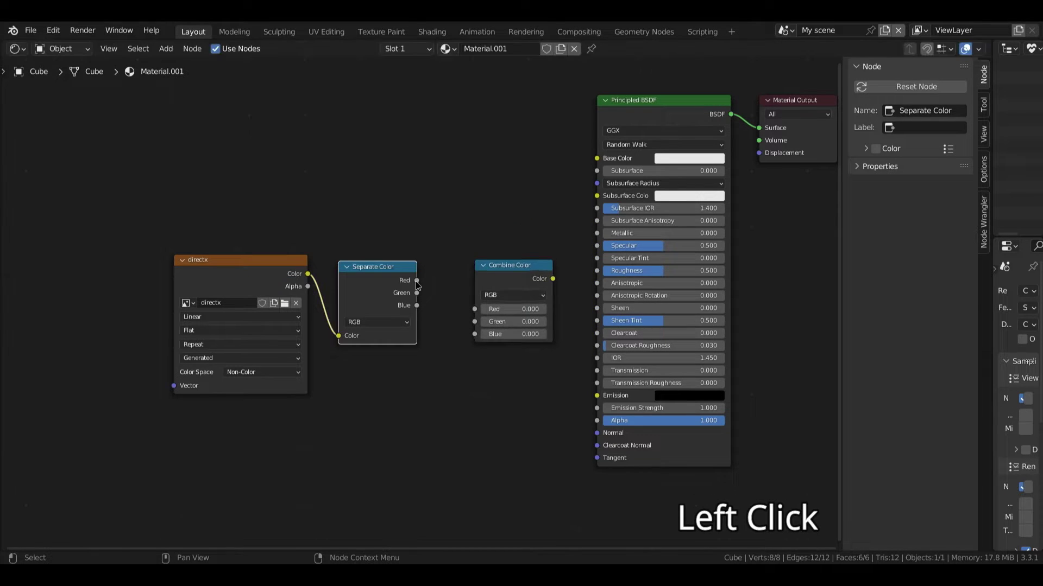
{"action": "left_click_drag", "start_coordinate": [417, 280], "coordinate": [475, 334]}
{"action": "mouse_move", "coordinate": [364, 279]}
{"action": "left_mouse_down"}
{"action": "mouse_move", "coordinate": [348, 284]}
{"action": "mouse_move", "coordinate": [358, 291]}
{"action": "left_mouse_up"}
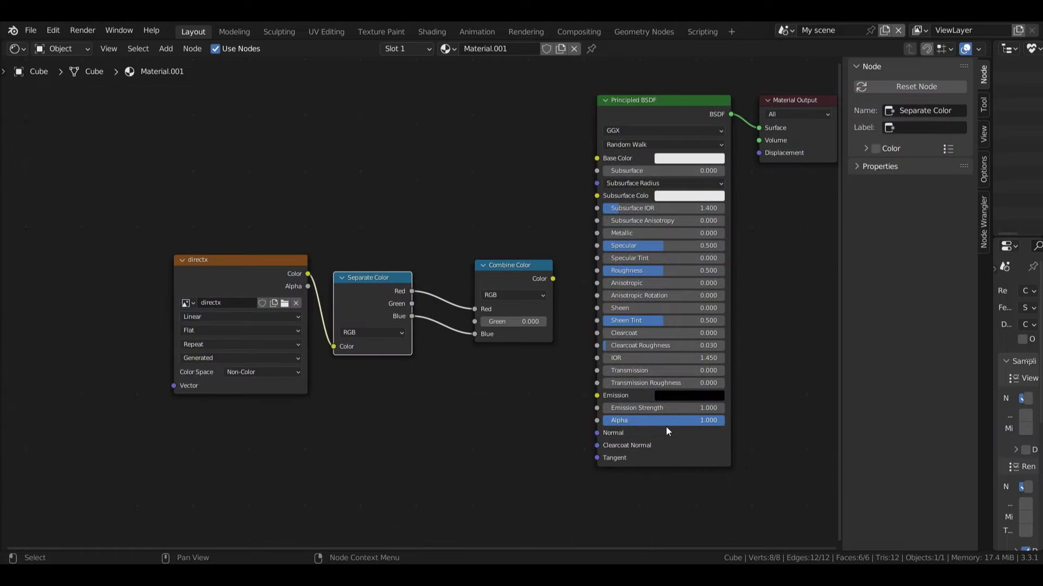
Step: Add a Normal Map node that takes Combine Color's output as Color and feeds the Normal input of the Principled BSDF
{"action": "left_click_drag", "start_coordinate": [676, 431], "coordinate": [698, 409]}
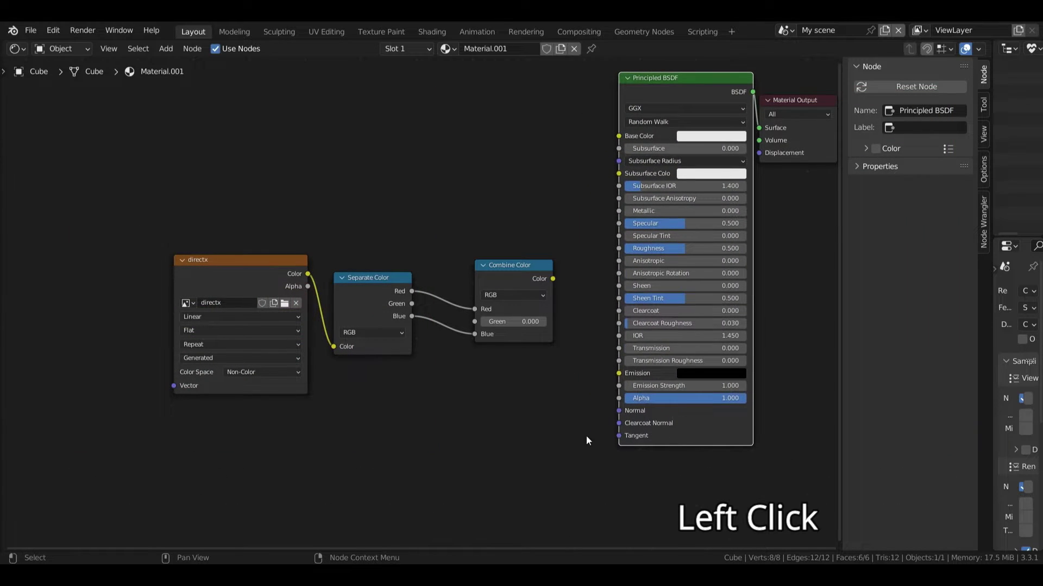
{"action": "key", "text": "shift+a"}
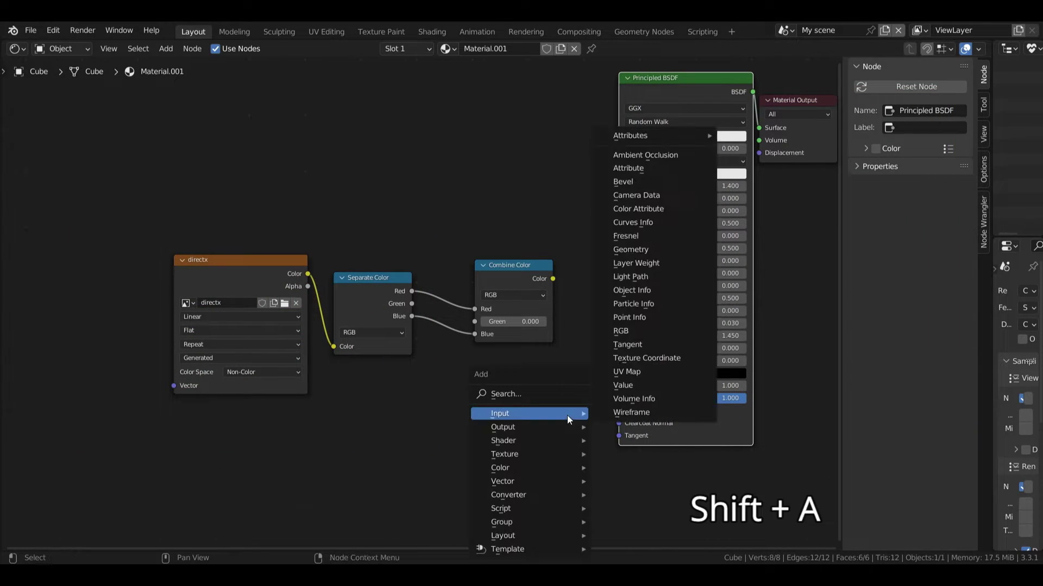
{"action": "mouse_move", "coordinate": [557, 482]}
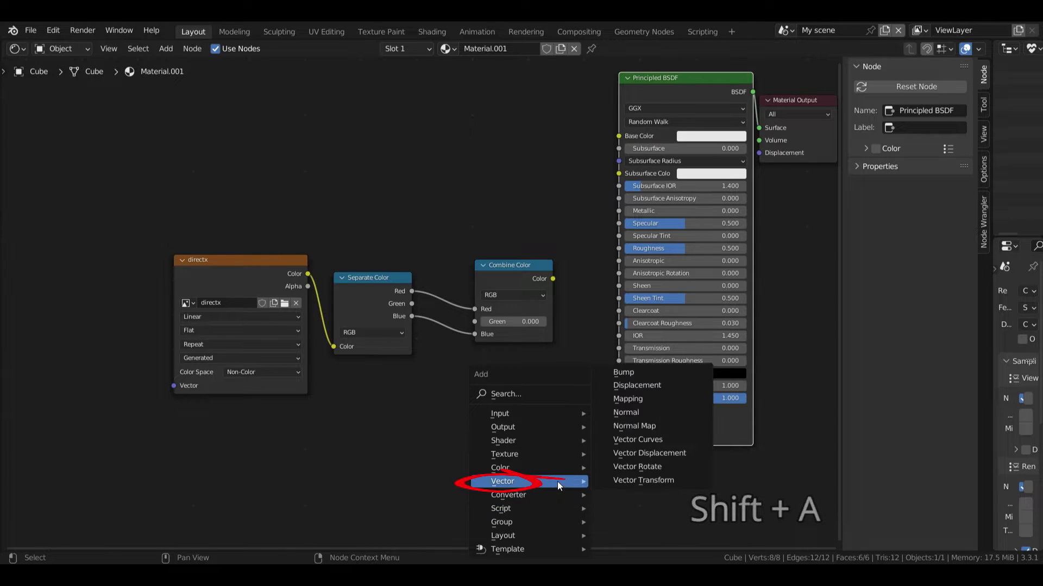
{"action": "left_click", "coordinate": [637, 427]}
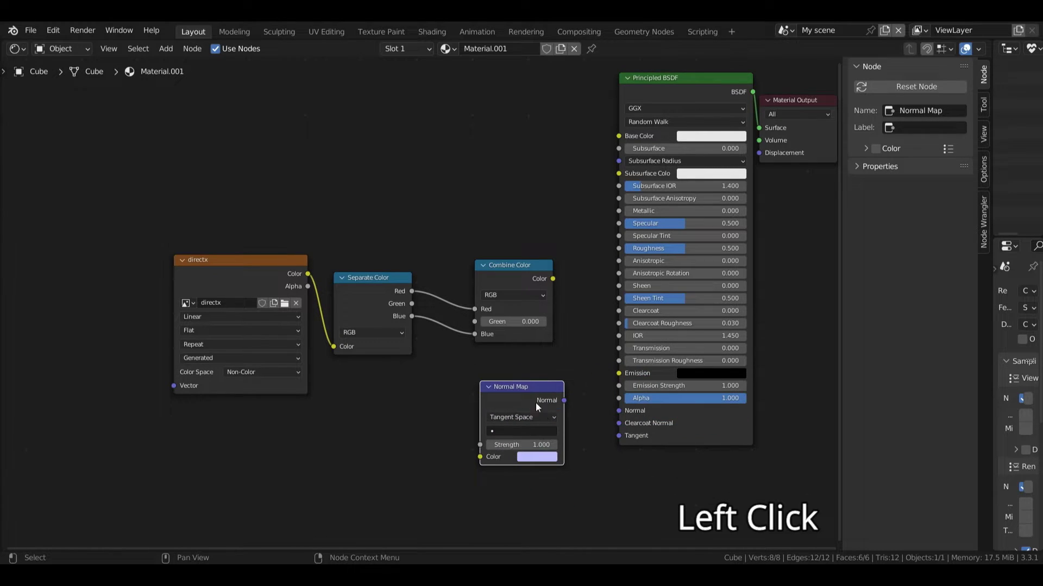
{"action": "left_click_drag", "start_coordinate": [564, 400], "coordinate": [620, 416]}
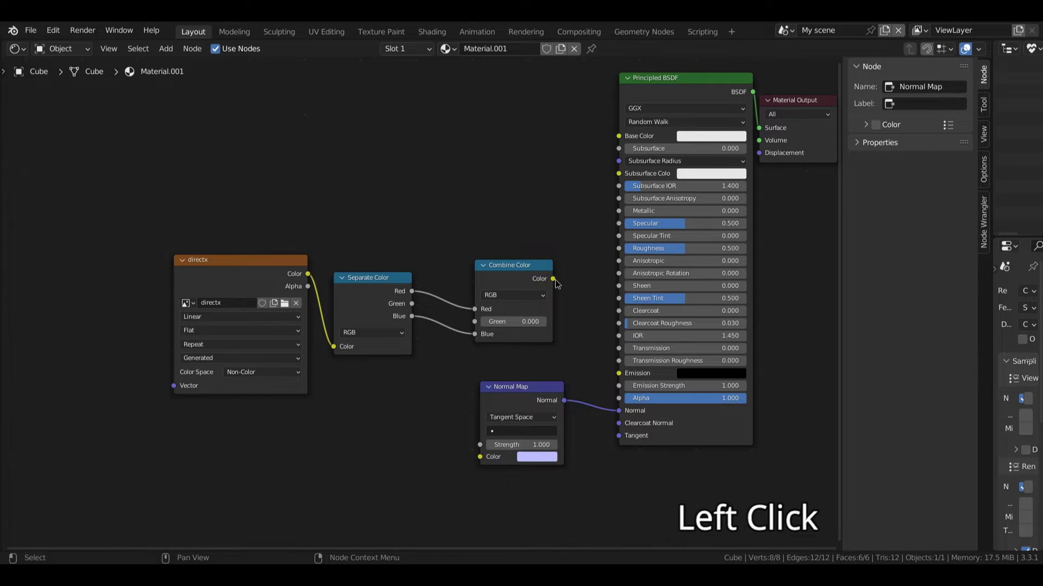
{"action": "left_click_drag", "start_coordinate": [553, 279], "coordinate": [488, 456]}
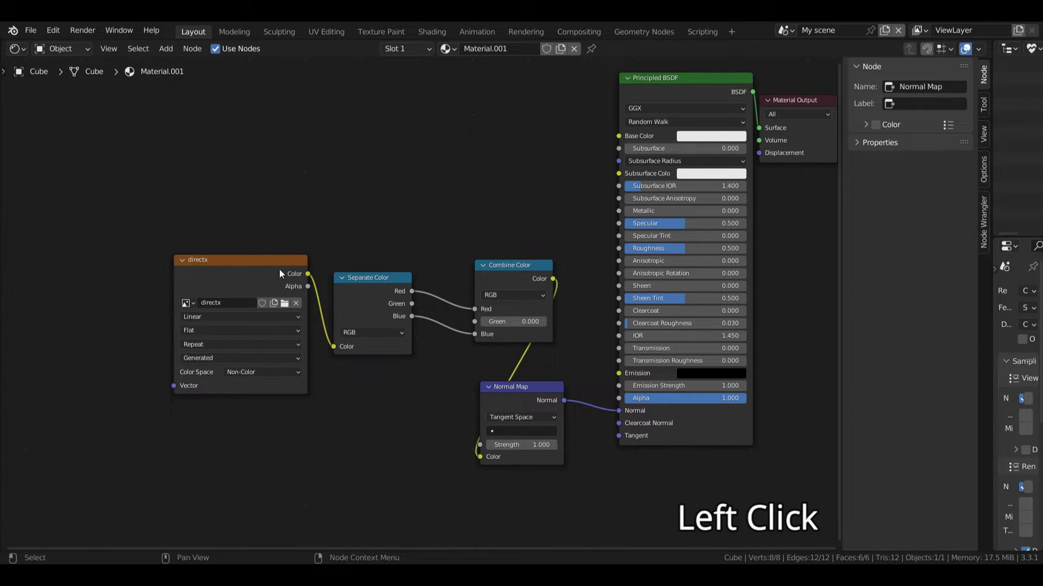
Step: Make room between the Separate Color and Combine Color nodes and add an Invert node above the gap
{"action": "left_click_drag", "start_coordinate": [226, 269], "coordinate": [156, 271]}
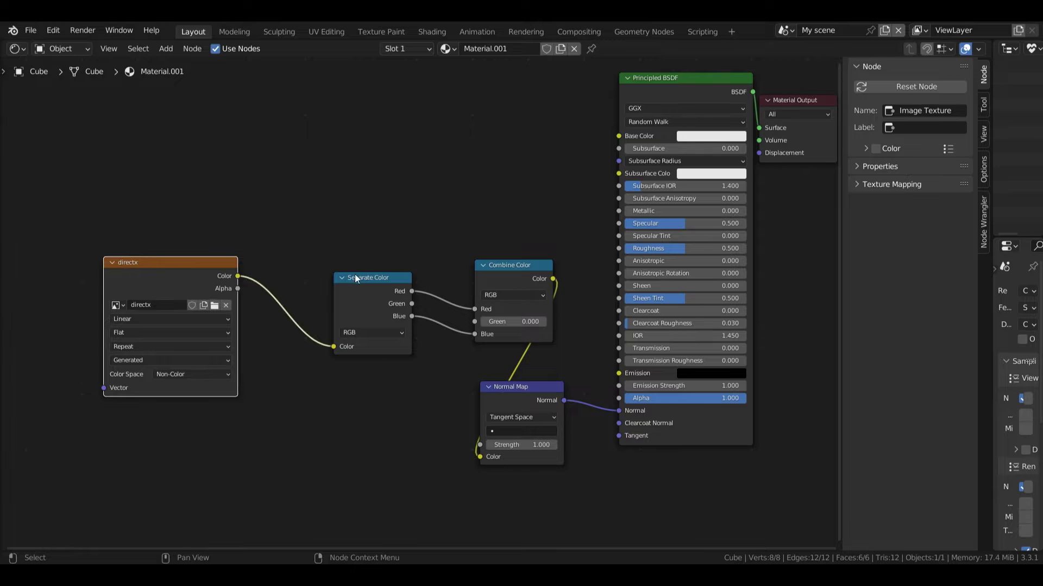
{"action": "left_click_drag", "start_coordinate": [354, 275], "coordinate": [298, 283]}
{"action": "key", "text": "shift+a"}
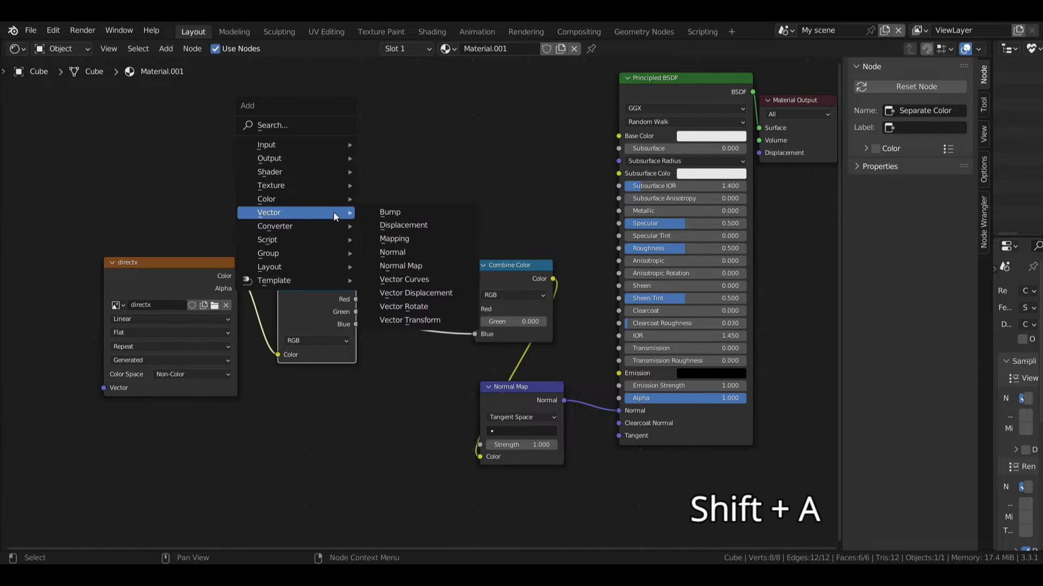
{"action": "left_click", "coordinate": [317, 122]}
{"action": "type", "text": "in"}
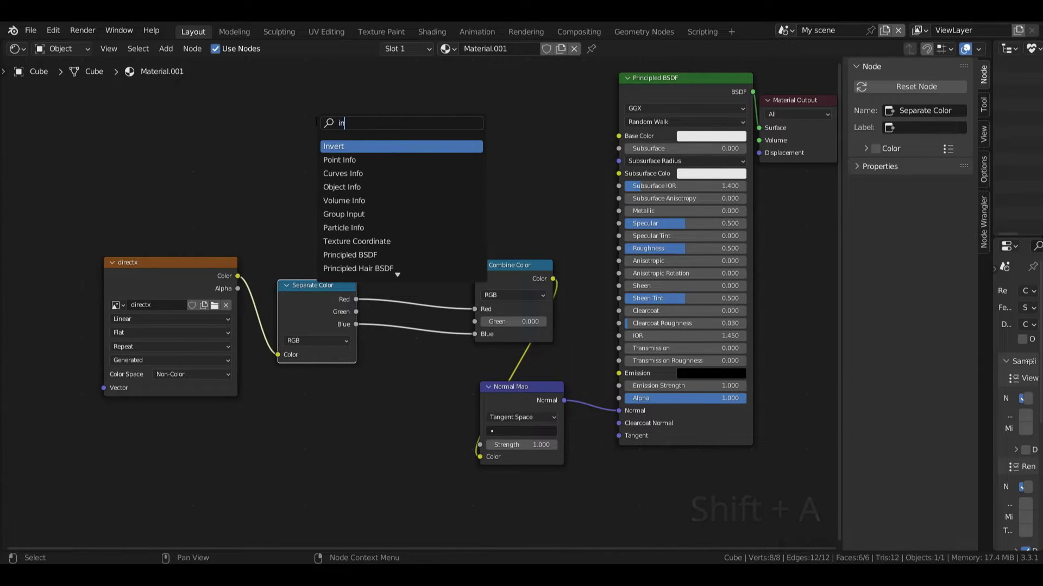
{"action": "key", "text": "Return"}
{"action": "left_click", "coordinate": [412, 220]}
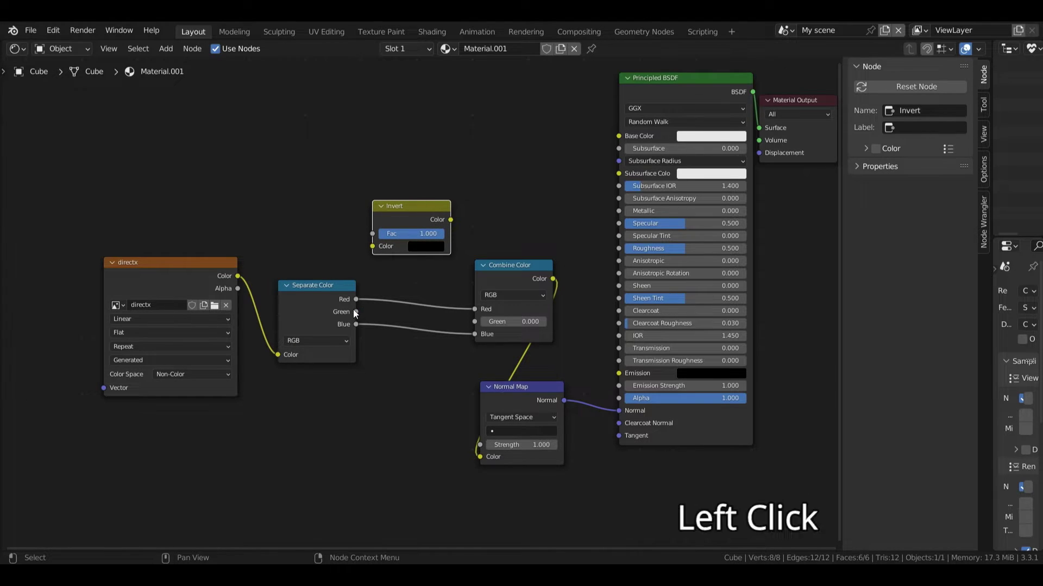
Step: Route Separate Color's Green output through the Invert node into Combine Color's Green input
{"action": "left_click_drag", "start_coordinate": [355, 311], "coordinate": [372, 246]}
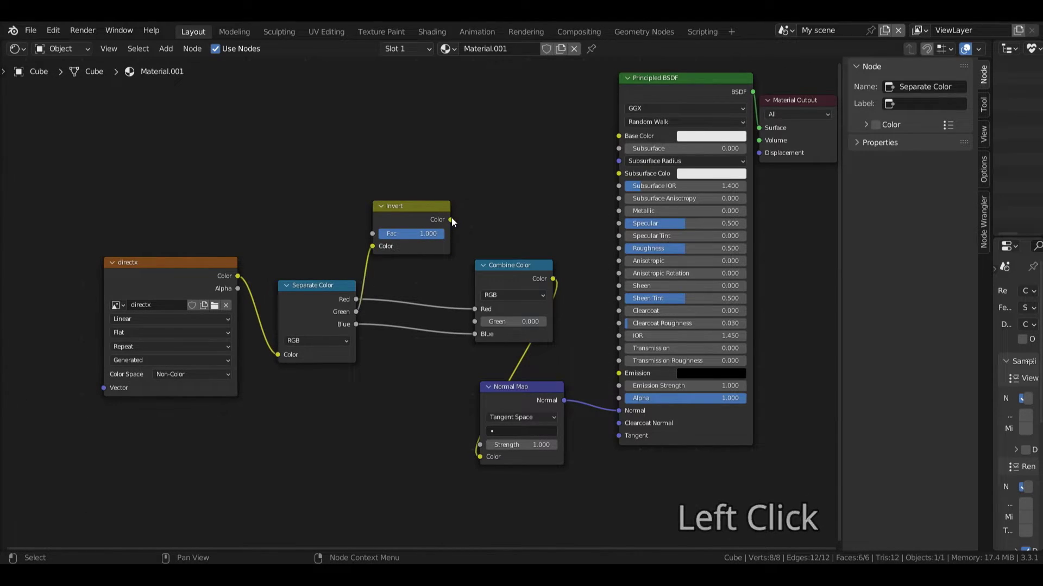
{"action": "left_click_drag", "start_coordinate": [451, 220], "coordinate": [474, 323]}
{"action": "left_click_drag", "start_coordinate": [412, 222], "coordinate": [416, 235]}
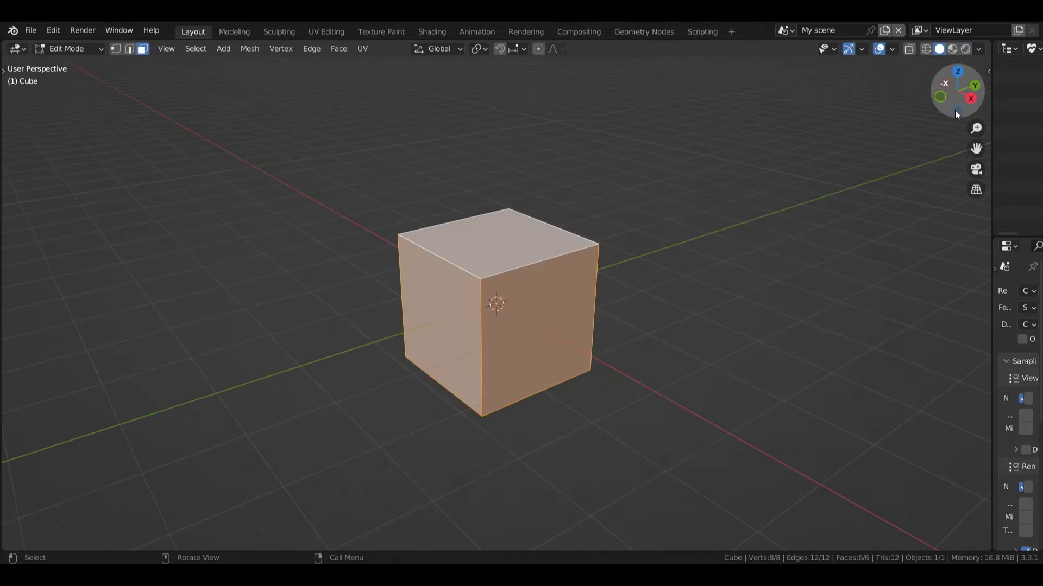
Step: Return the cube to Object Mode and apply Shade Smooth to it
{"action": "key", "text": "Tab"}
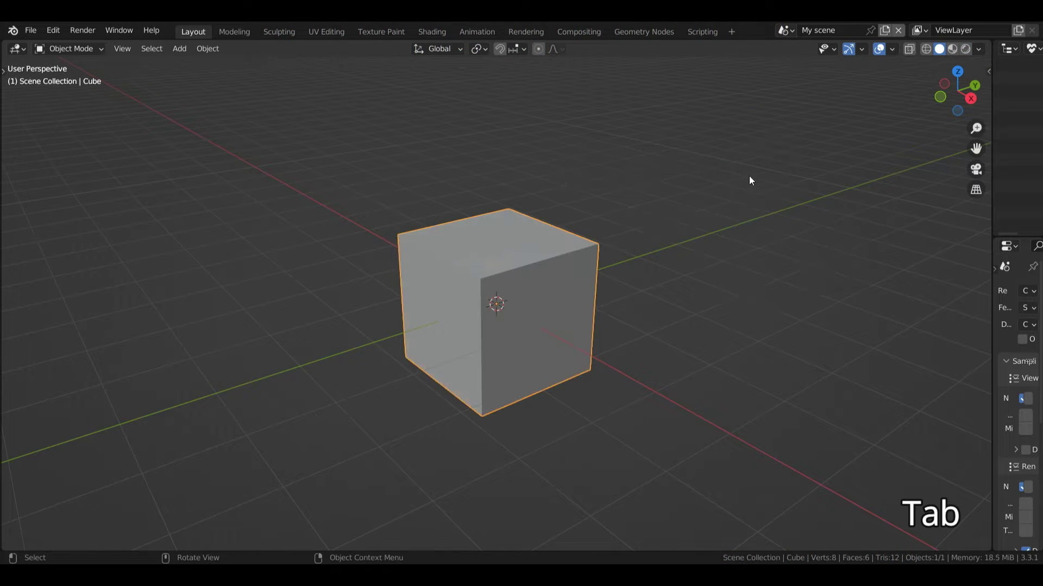
{"action": "right_click", "coordinate": [588, 255]}
{"action": "left_click", "coordinate": [588, 255]}
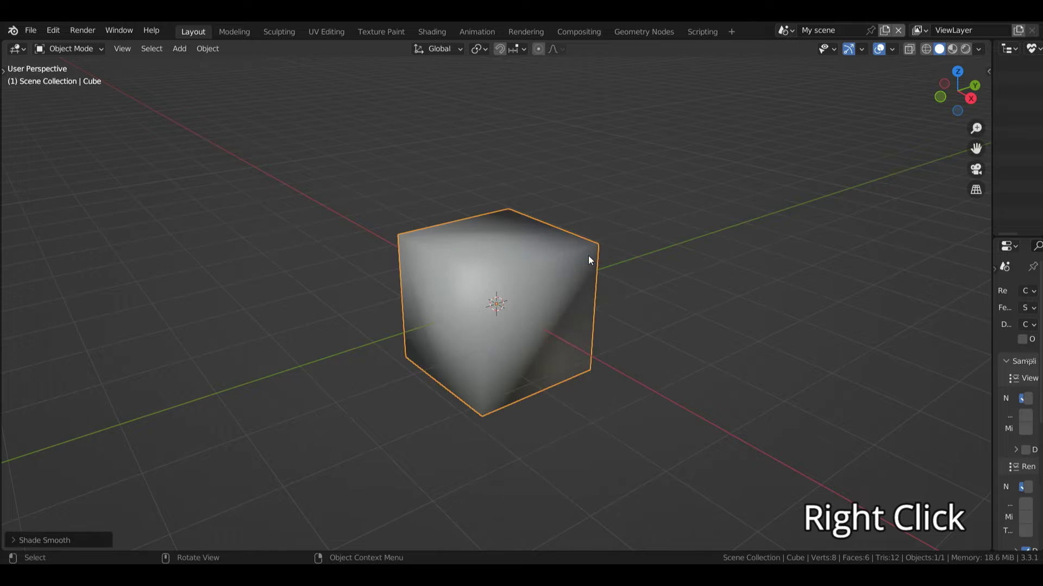
Step: Enable Auto Smooth in the Normals settings of the cube's object data
{"action": "left_click_drag", "start_coordinate": [948, 93], "coordinate": [1016, 151]}
{"action": "left_click_drag", "start_coordinate": [992, 313], "coordinate": [879, 301]}
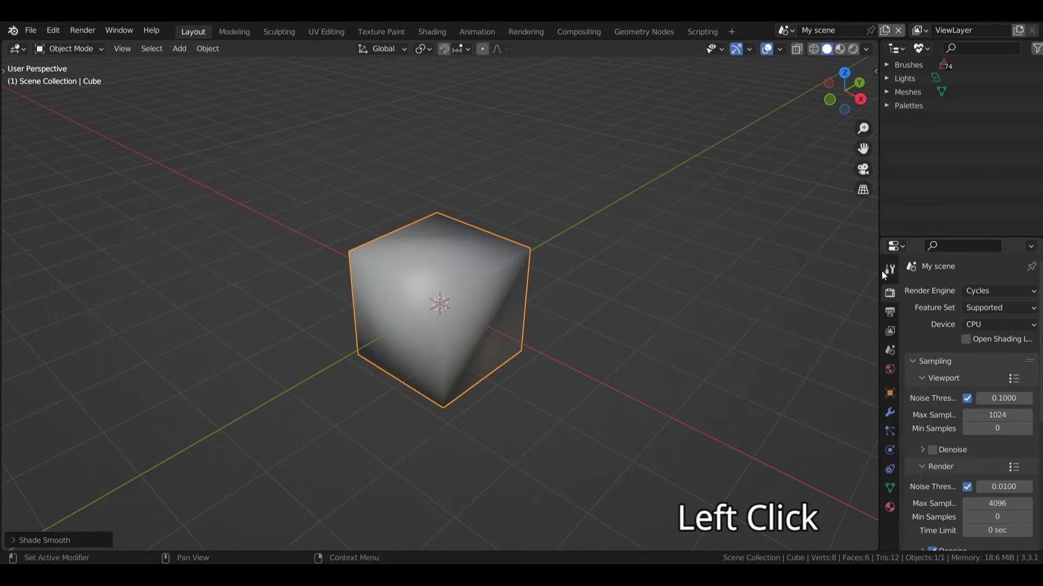
{"action": "left_click", "coordinate": [881, 269]}
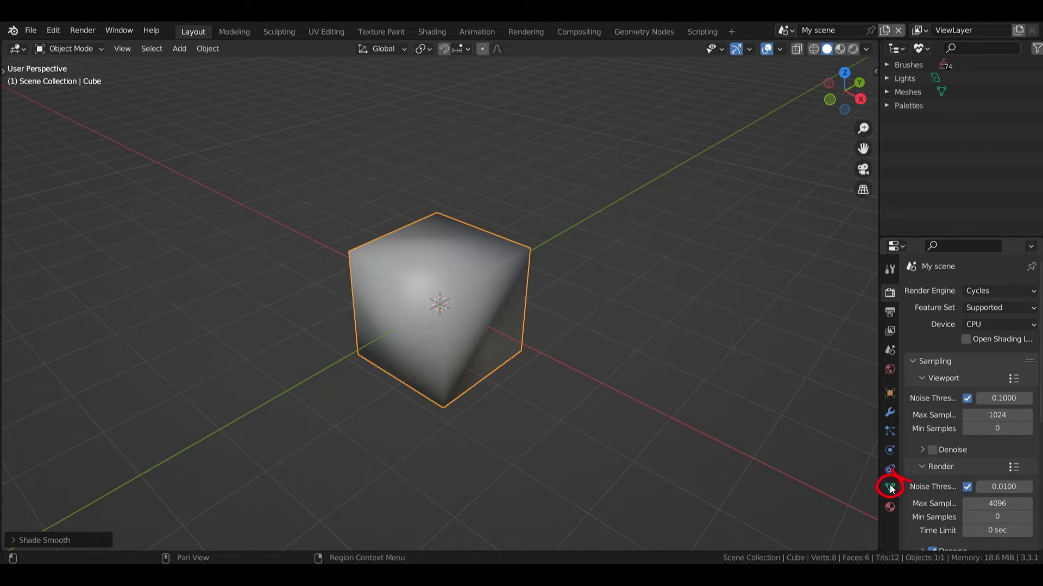
{"action": "left_click", "coordinate": [891, 489]}
{"action": "left_click", "coordinate": [890, 489]}
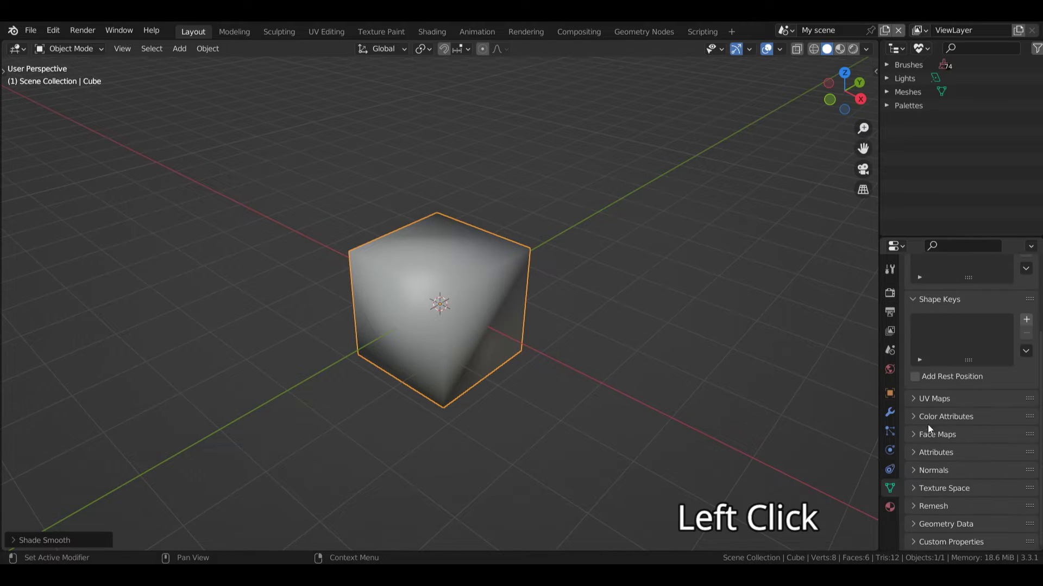
{"action": "left_click", "coordinate": [930, 470]}
{"action": "left_click", "coordinate": [962, 490]}
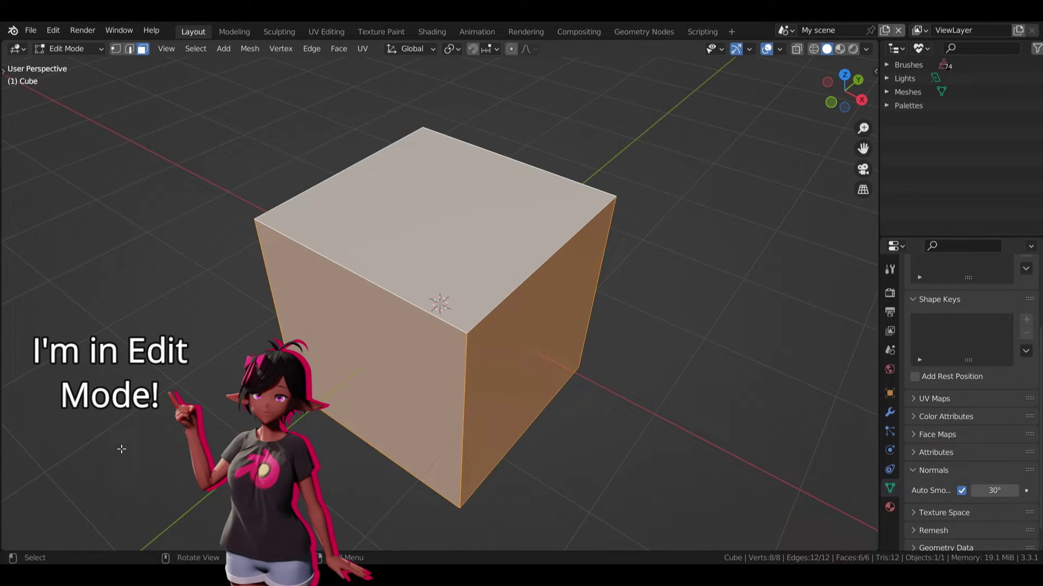
Step: Subdivide all faces of the cube with 4 cuts
{"action": "right_click", "coordinate": [398, 262]}
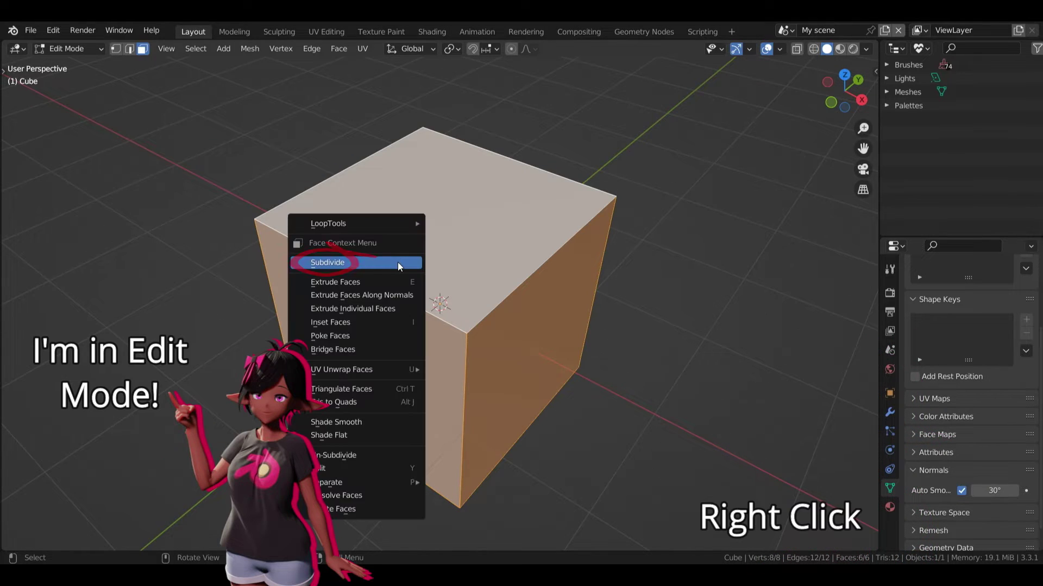
{"action": "left_click", "coordinate": [397, 262]}
{"action": "left_click", "coordinate": [36, 541]}
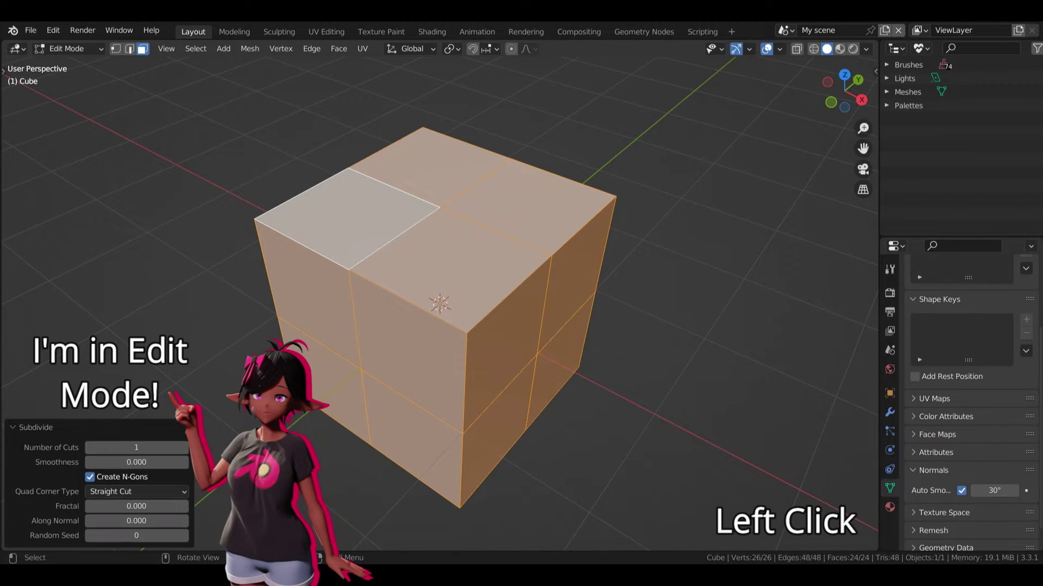
{"action": "left_click", "coordinate": [184, 448]}
{"action": "left_click", "coordinate": [185, 448]}
{"action": "left_click", "coordinate": [185, 448]}
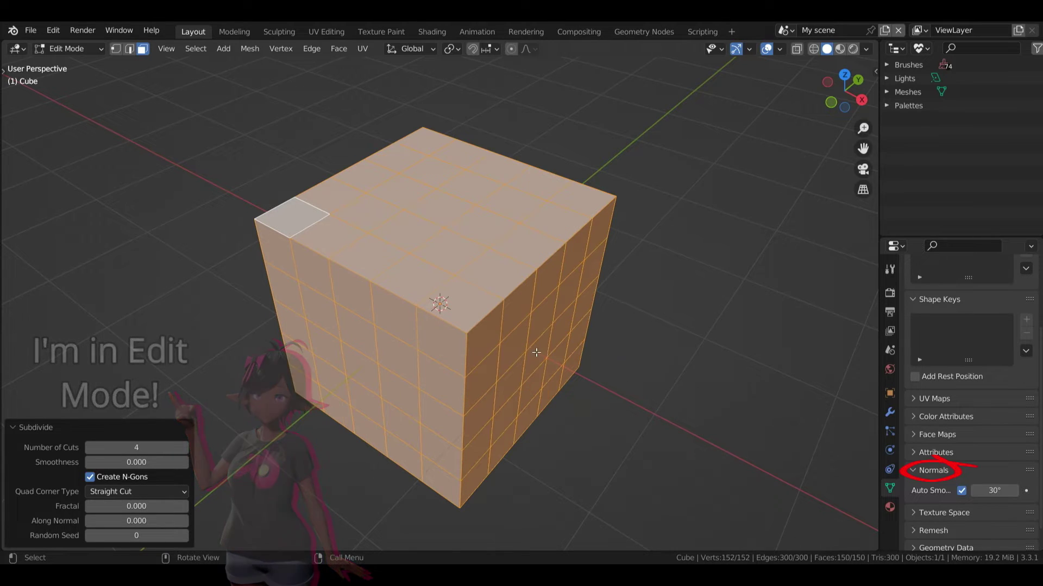
Step: Pull the centre face of the cube's +X side about 0.2 m along X with proportional editing enabled, and return to Object Mode
{"action": "left_click", "coordinate": [537, 353]}
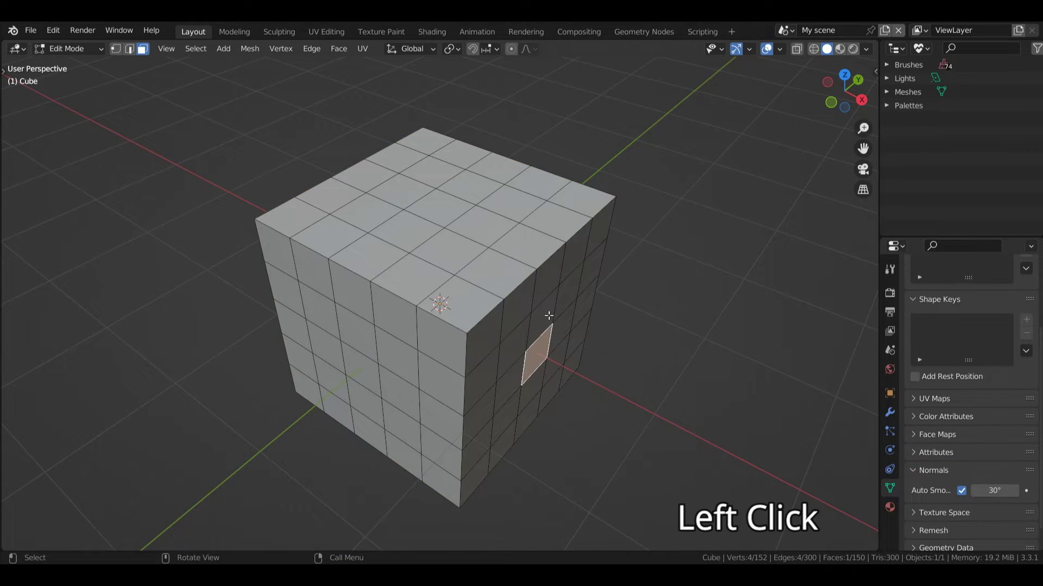
{"action": "key", "text": "o"}
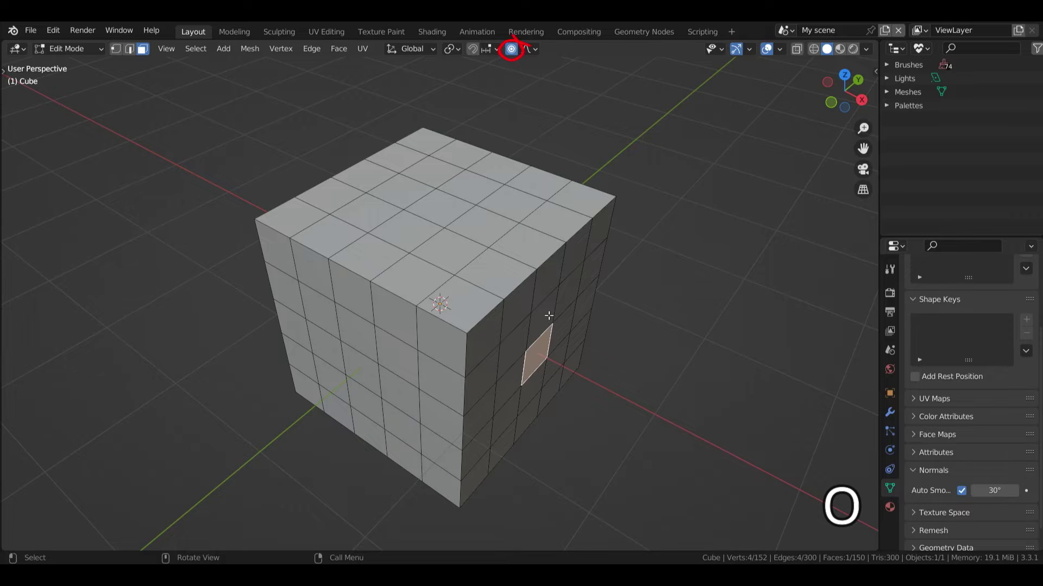
{"action": "key", "text": "g"}
{"action": "key", "text": "x"}
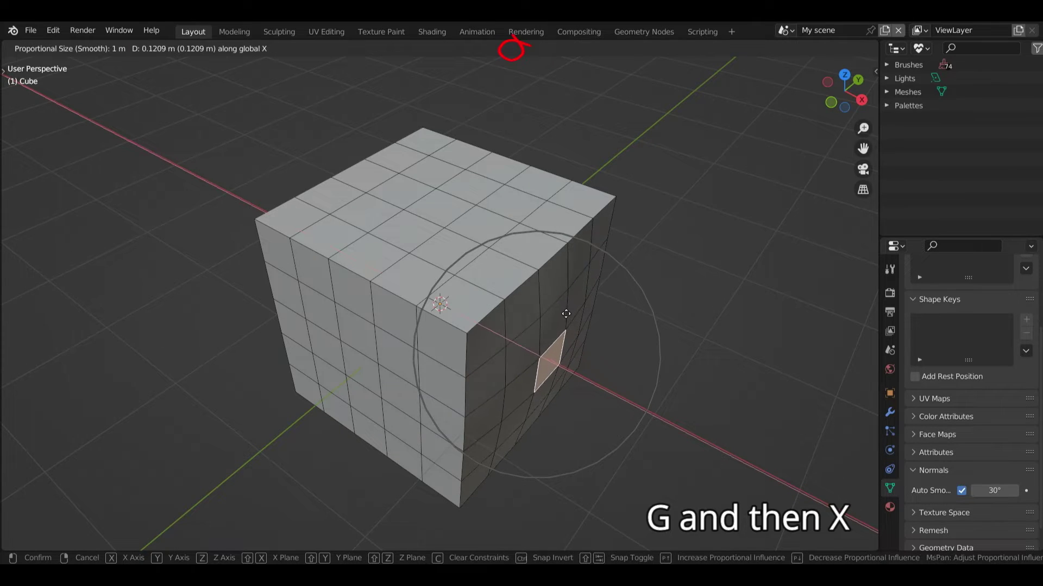
{"action": "left_click", "coordinate": [608, 304]}
{"action": "key", "text": "Tab"}
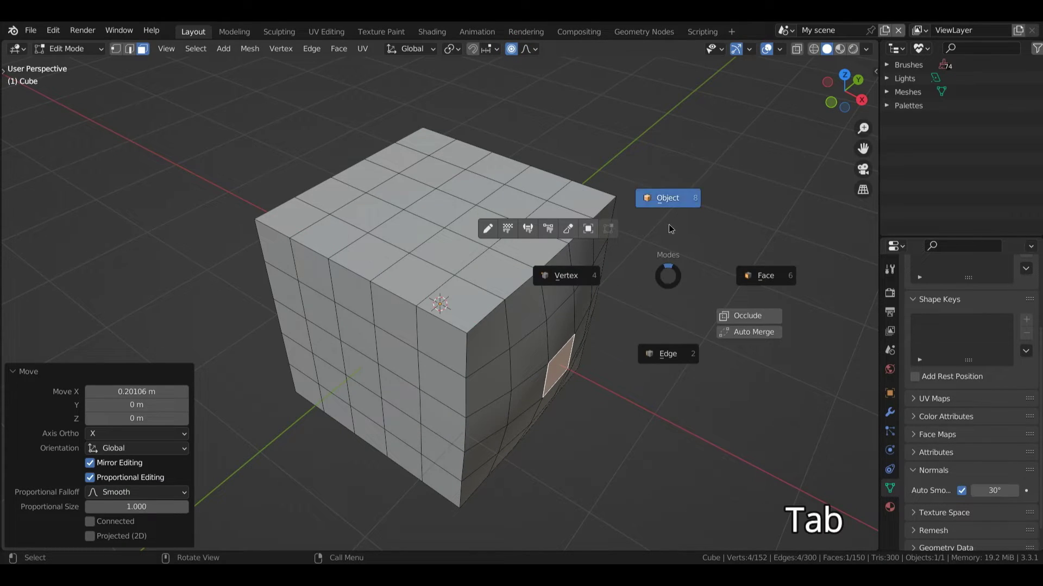
Step: Lower the cube's Auto Smooth angle to 4.9°
{"action": "middle_click_drag", "start_coordinate": [608, 211], "coordinate": [611, 181]}
{"action": "left_click", "coordinate": [989, 489]}
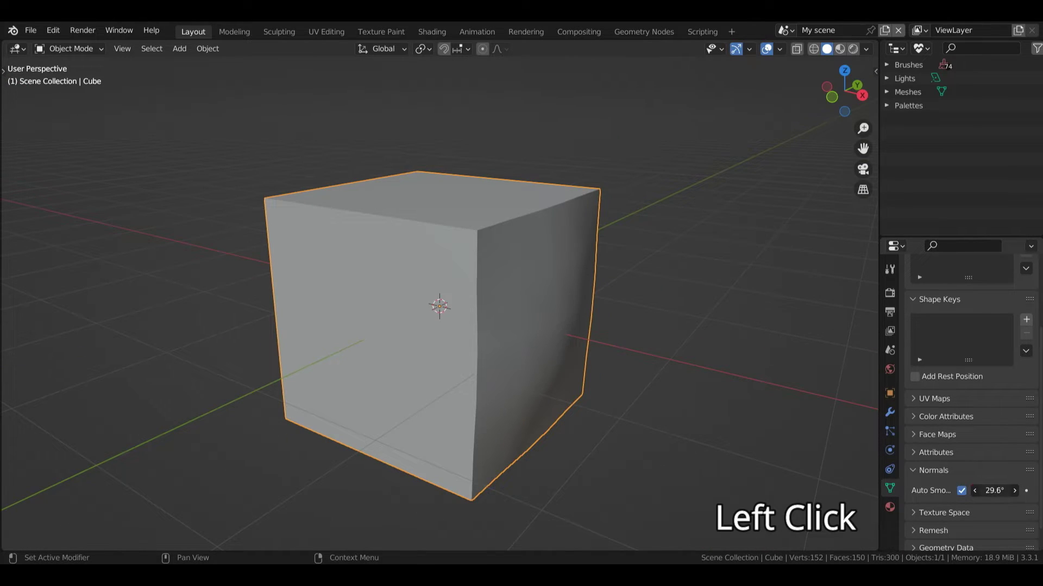
{"action": "left_click_drag", "start_coordinate": [989, 490], "coordinate": [974, 491]}
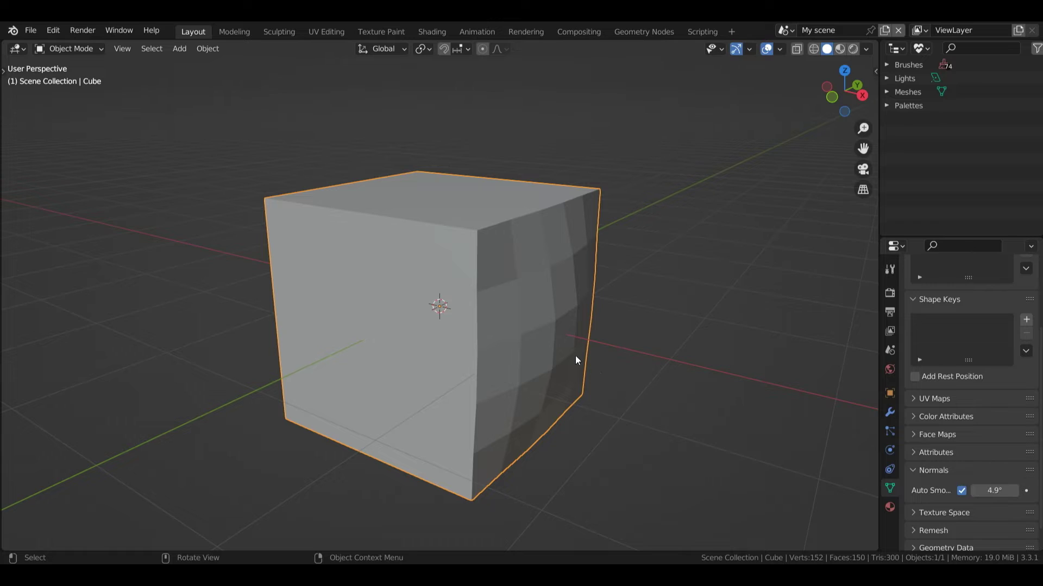
Step: Set the cube's Auto Smooth angle to 30°
{"action": "left_click", "coordinate": [993, 490]}
{"action": "type", "text": "3"}
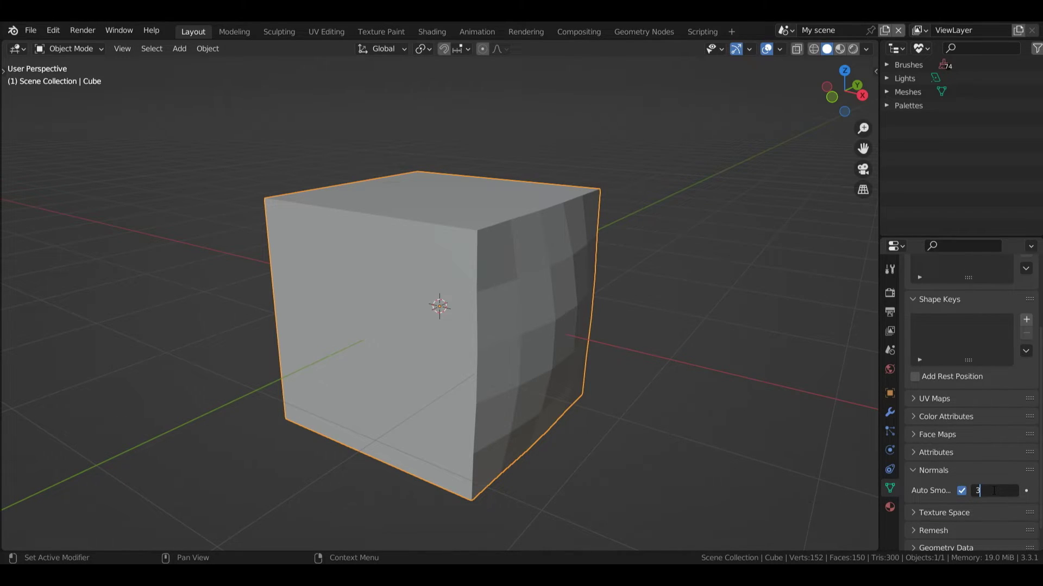
{"action": "type", "text": "0"}
{"action": "key", "text": "Return"}
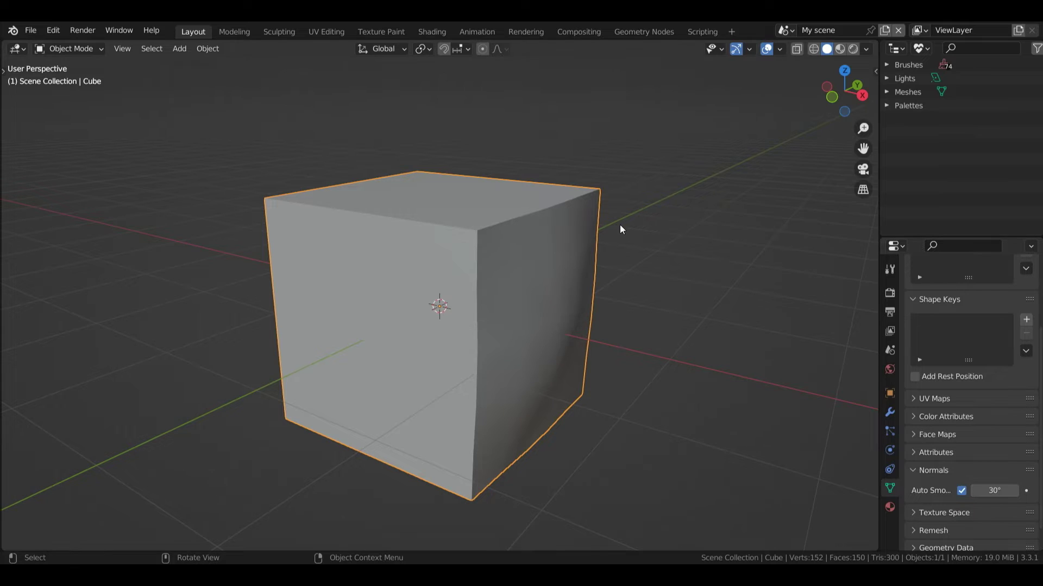
Step: Replace the bulged cube with a new mesh cube and apply Shade Smooth to it
{"action": "key", "text": "x"}
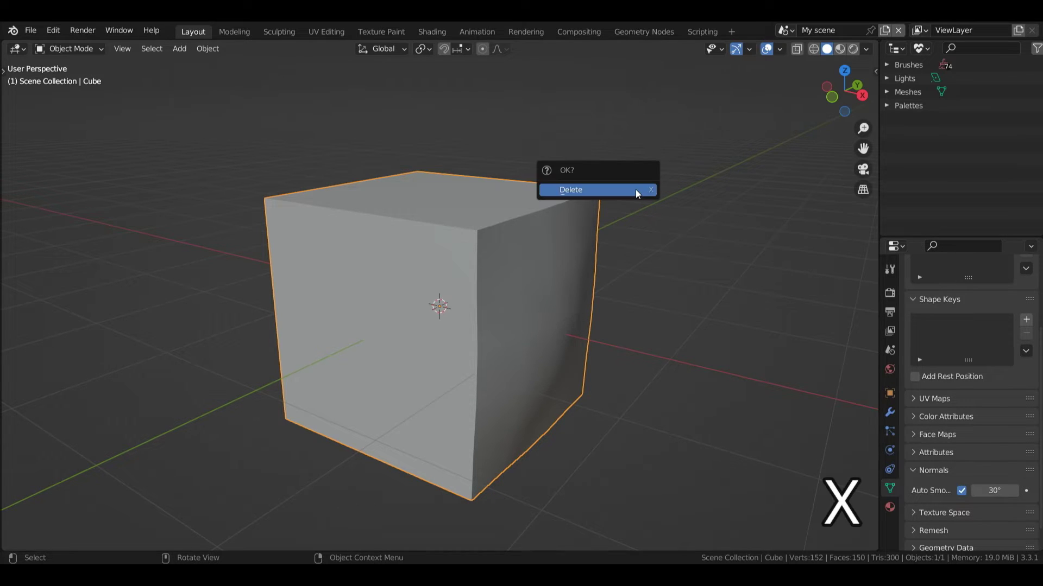
{"action": "left_click", "coordinate": [637, 191]}
{"action": "key", "text": "shift+a"}
{"action": "mouse_move", "coordinate": [636, 190]}
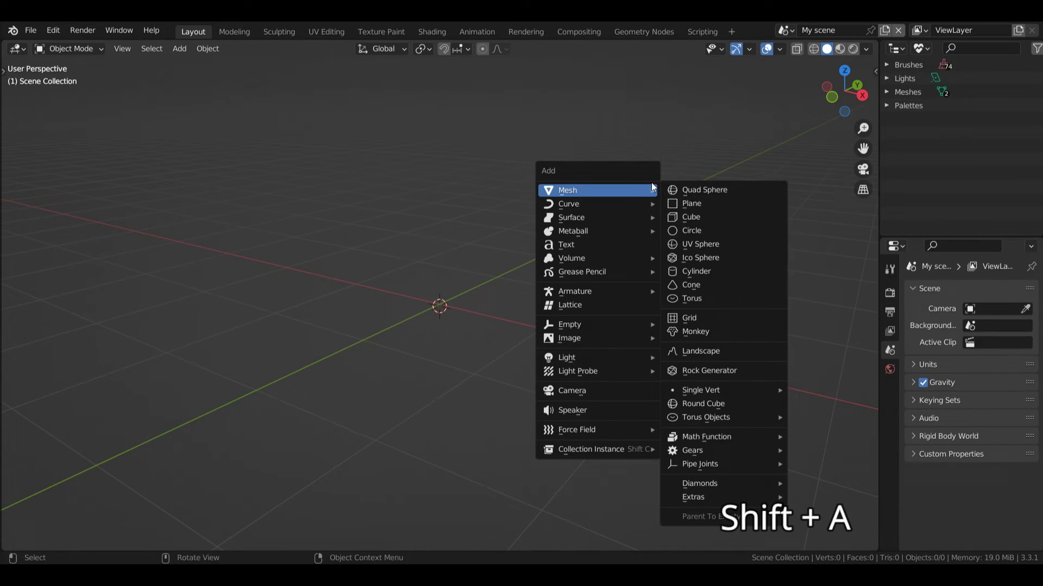
{"action": "left_click", "coordinate": [699, 214]}
{"action": "right_click", "coordinate": [615, 262]}
{"action": "left_click", "coordinate": [614, 262]}
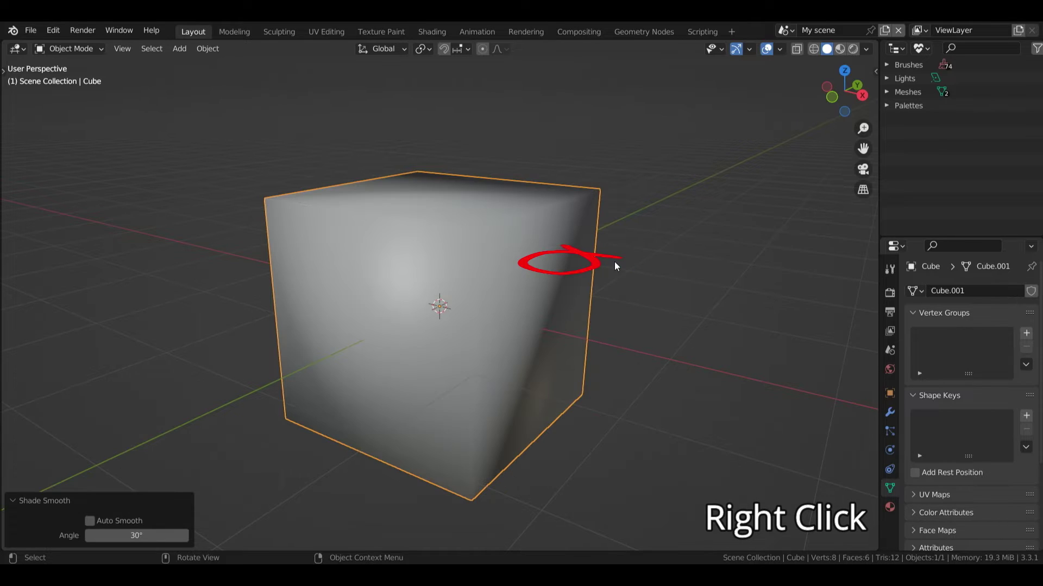
Step: Bevel all edges of the new cube about 0.05 m wide with one segment, and return to Object Mode
{"action": "key", "text": "ctrl+Tab"}
{"action": "key", "text": "Tab"}
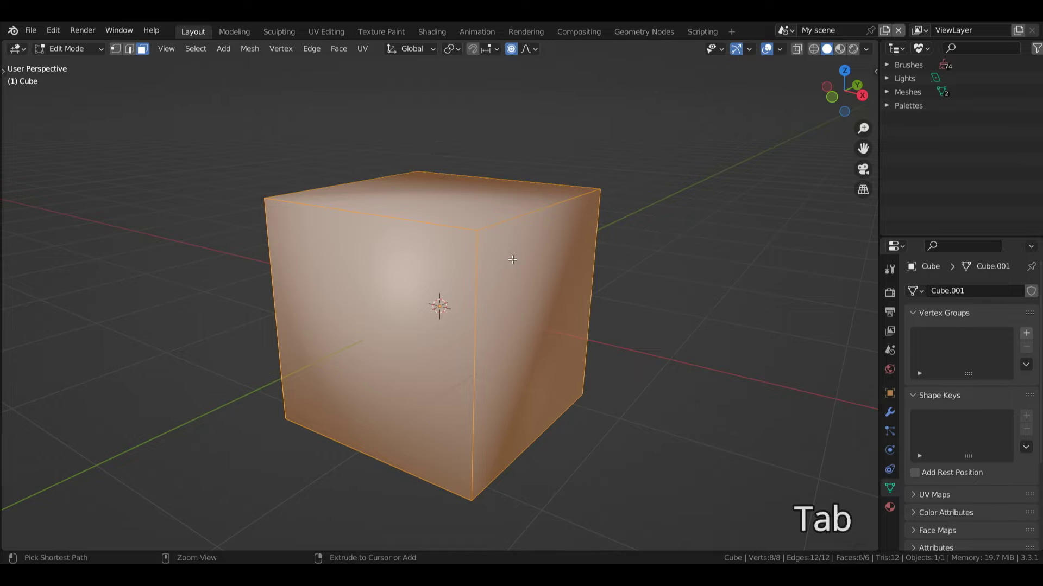
{"action": "key", "text": "ctrl+b"}
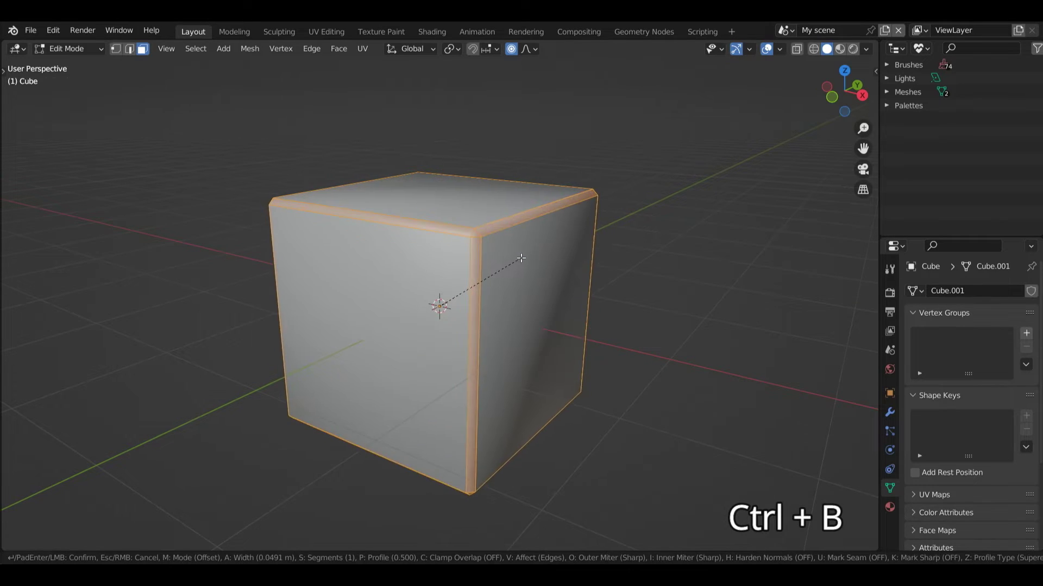
{"action": "left_click", "coordinate": [519, 259]}
{"action": "key", "text": "Tab"}
{"action": "middle_click_drag", "start_coordinate": [519, 259], "coordinate": [353, 185]}
{"action": "mouse_move", "coordinate": [532, 282]}
{"action": "middle_mouse_down"}
{"action": "mouse_move", "coordinate": [531, 326]}
{"action": "mouse_move", "coordinate": [531, 282]}
{"action": "middle_mouse_up"}
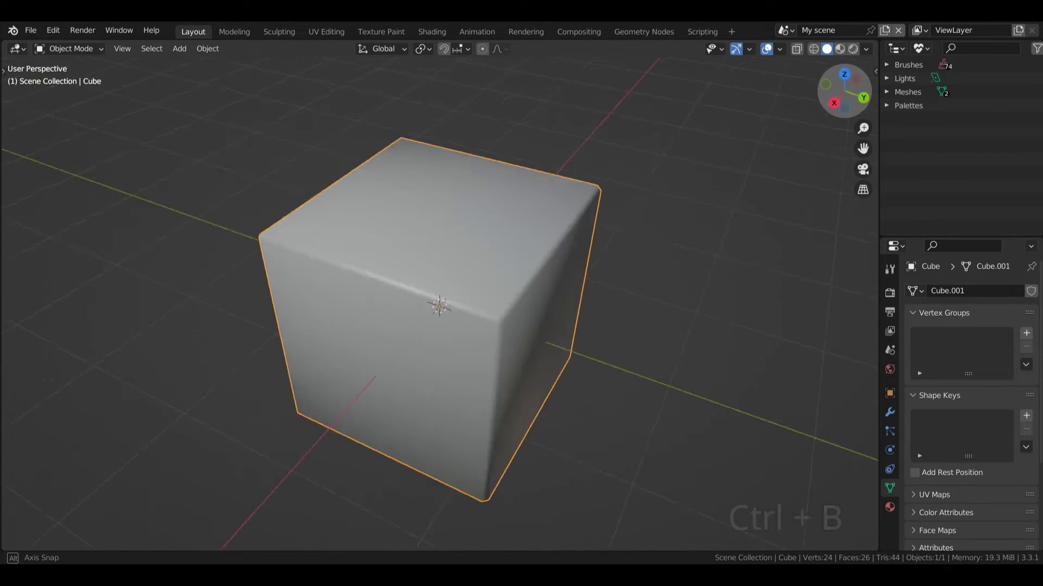
Step: Add a single loop cut around the beveled cube in Edit Mode and slide it close to the +Y side, at factor 0.965
{"action": "key", "text": "Tab"}
{"action": "key", "text": "ctrl+r"}
{"action": "left_click", "coordinate": [533, 275]}
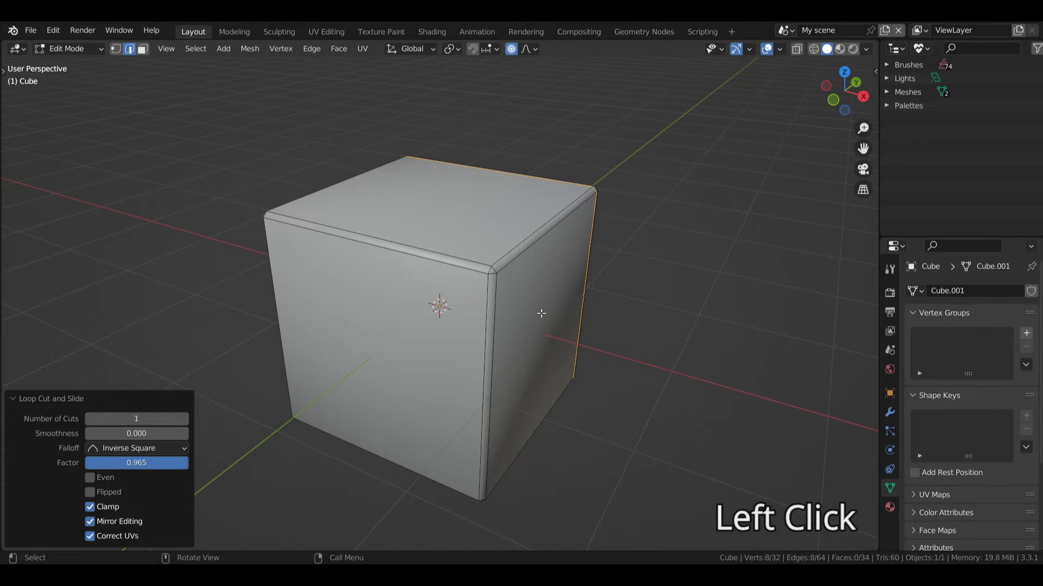
Step: Add a single horizontal loop cut around the cube and slide it close to the bottom edge, at factor 0.969
{"action": "key", "text": "ctrl+r"}
{"action": "left_click", "coordinate": [482, 359]}
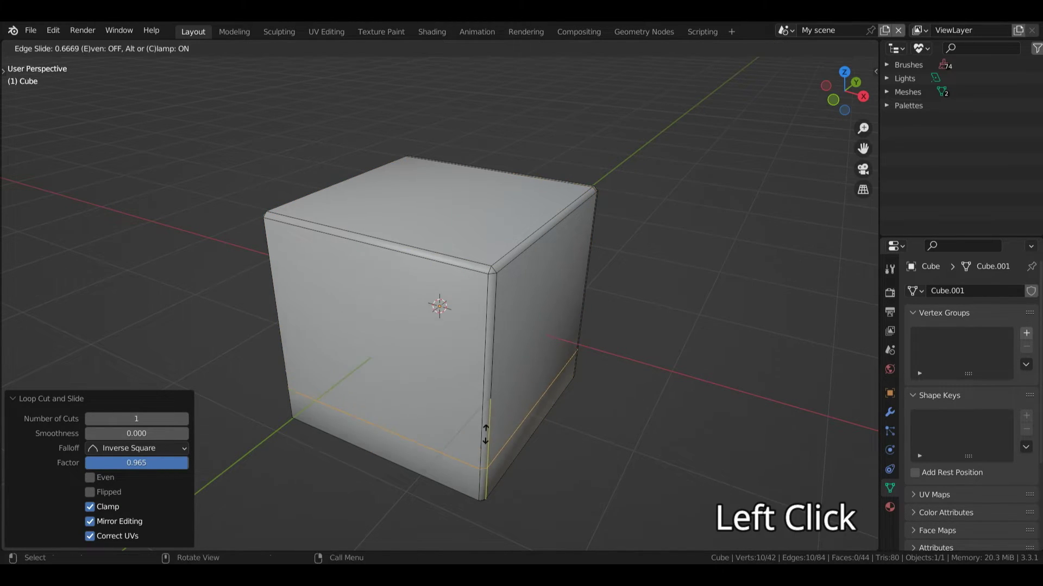
{"action": "left_click", "coordinate": [485, 467]}
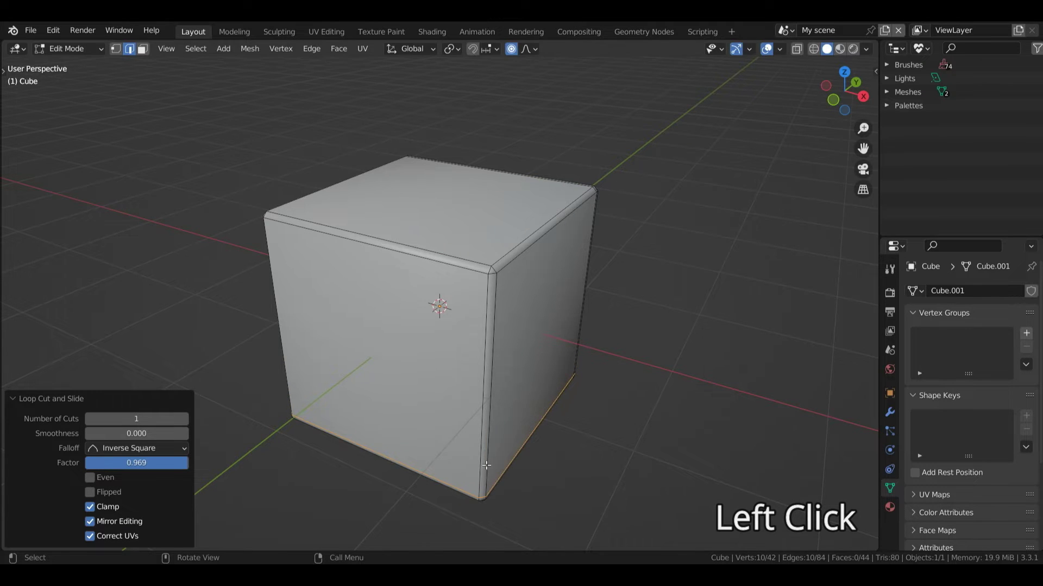
{"action": "left_click", "coordinate": [831, 100]}
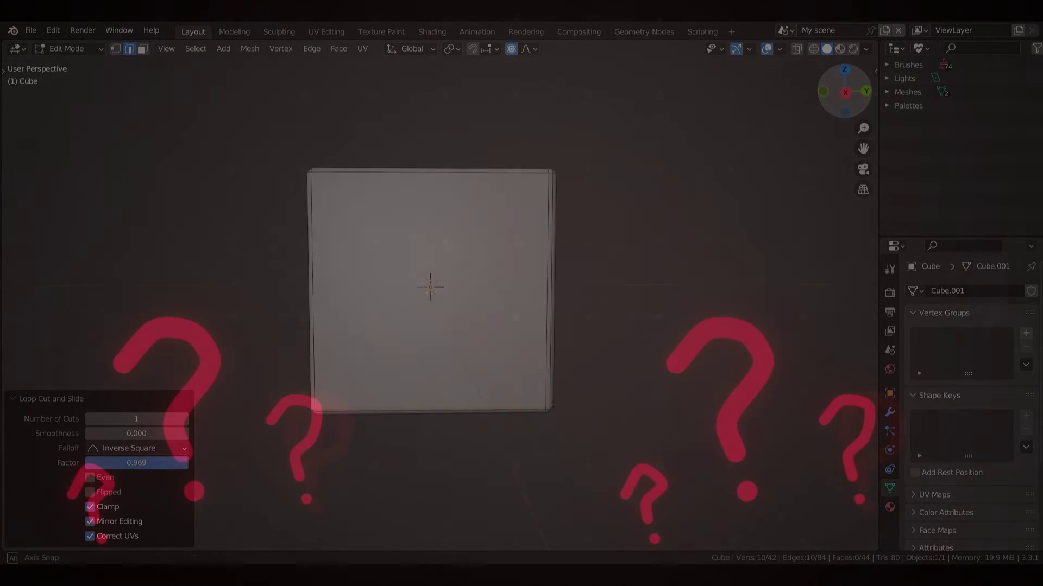